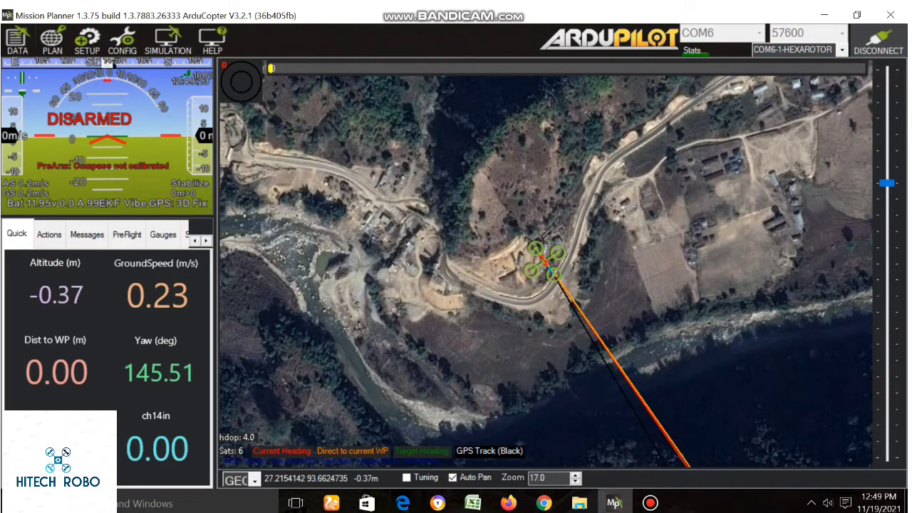
# - Run the 3-axis accelerometer calibration with the vehicle level, on its left, on its right, nose down, nose up and on its back
pyautogui.click(87, 41)
pyautogui.click(50, 109)
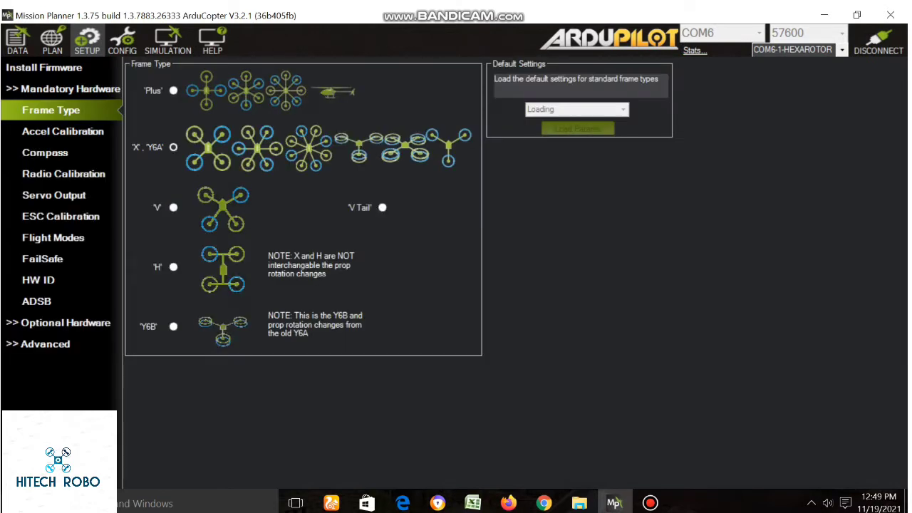
pyautogui.click(63, 131)
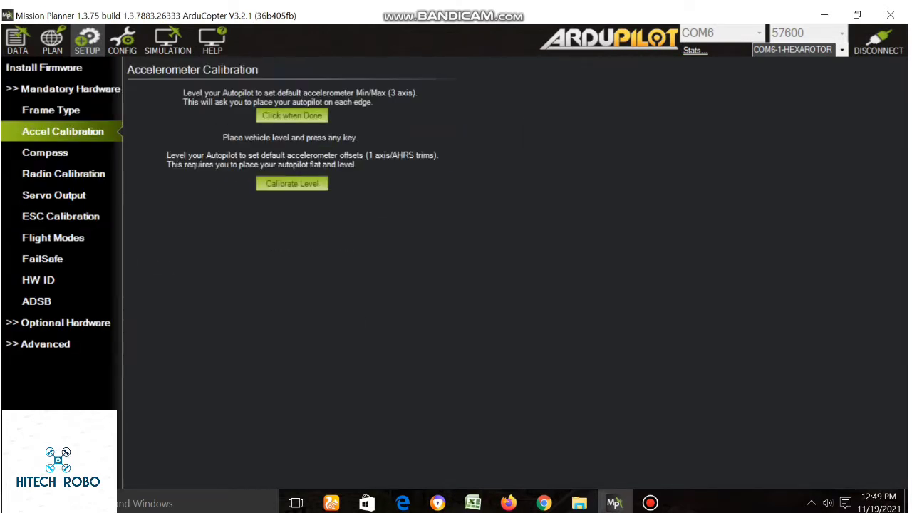
pyautogui.press('Return')
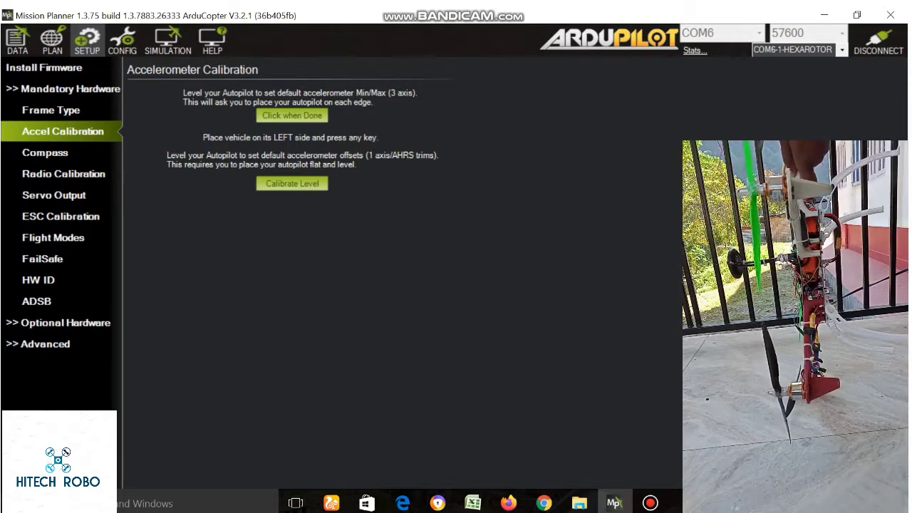
pyautogui.press('Return')
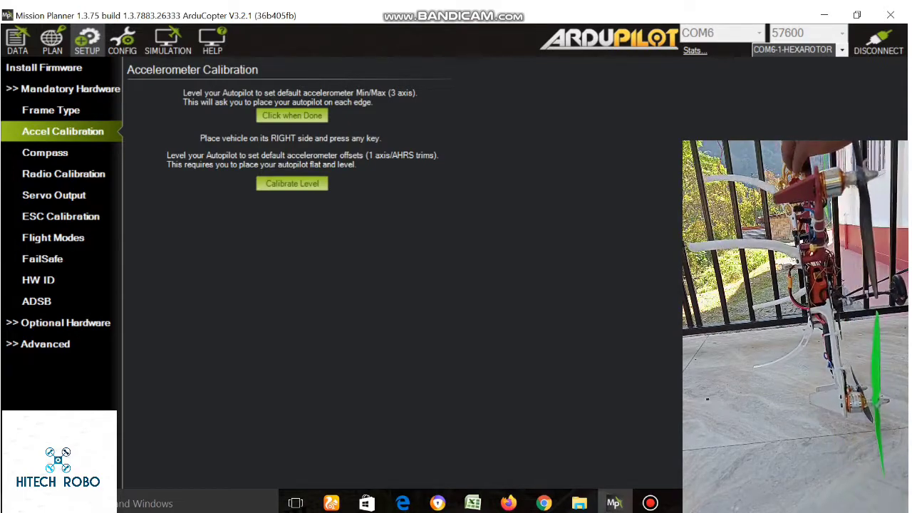
pyautogui.press('Return')
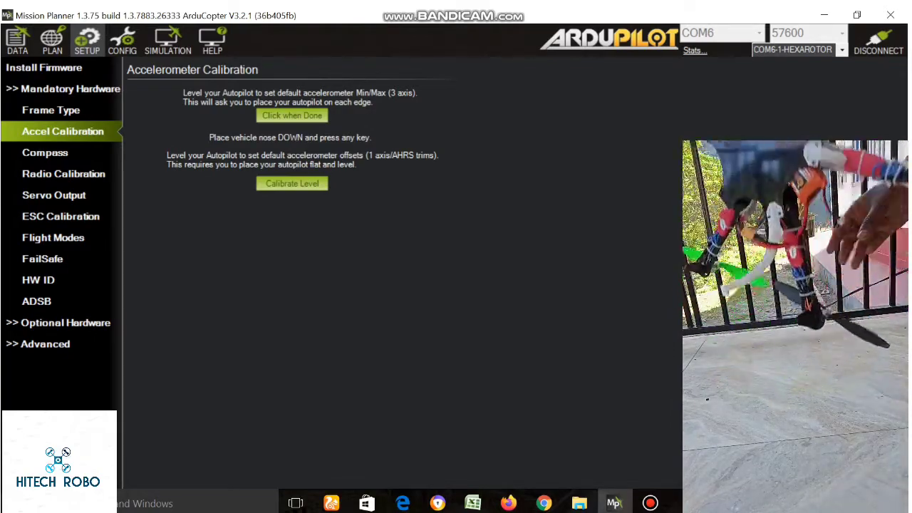
pyautogui.press('Return')
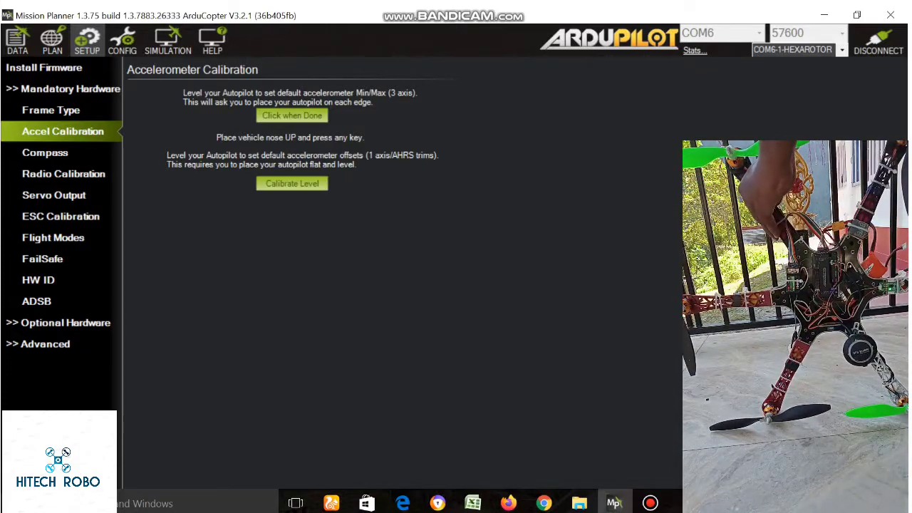
pyautogui.press('Return')
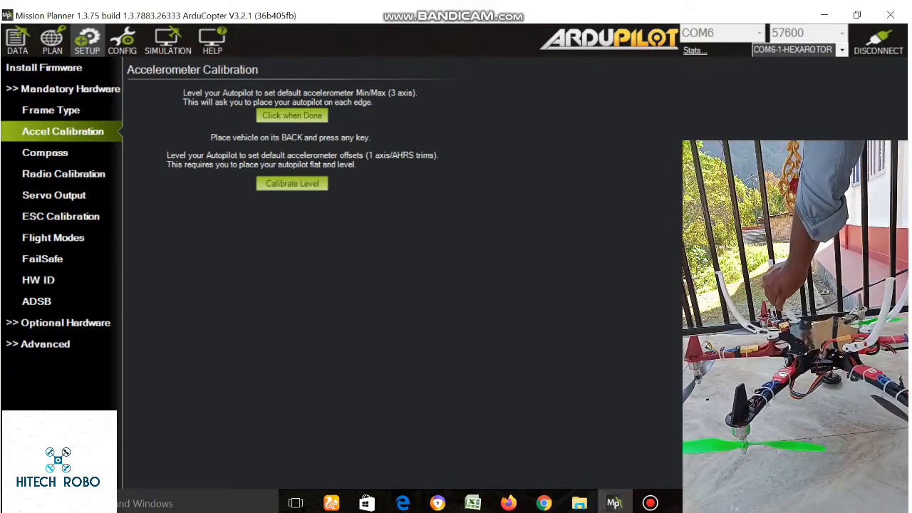
pyautogui.press('Return')
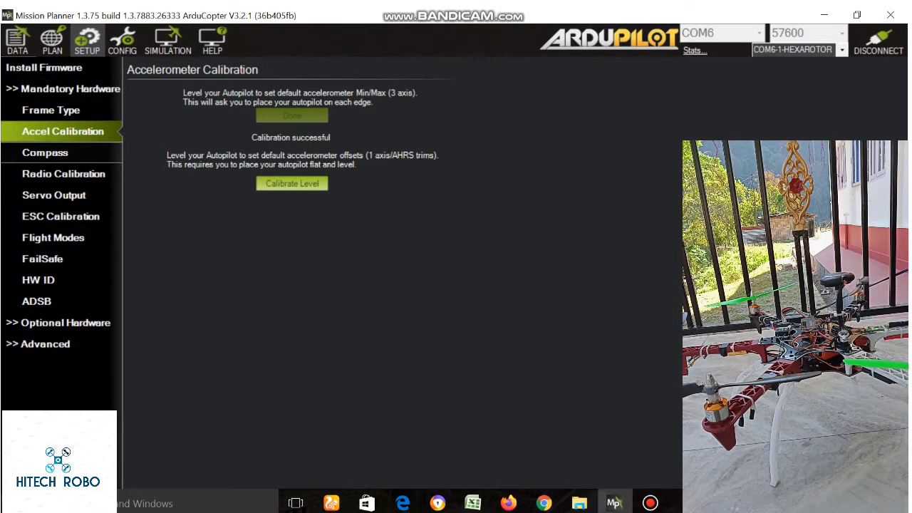
# - Run the live compass calibration while rotating the vehicle around all axes, and accept the new offsets
pyautogui.click(45, 153)
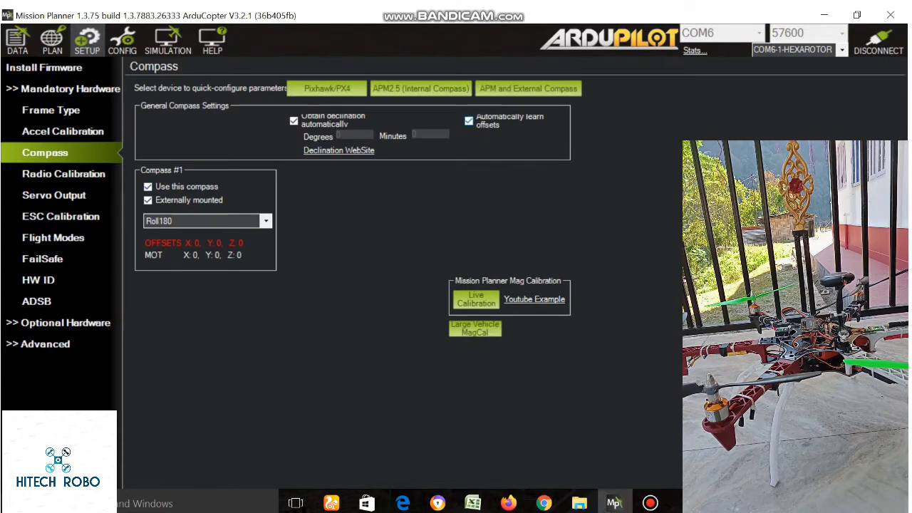
pyautogui.click(476, 299)
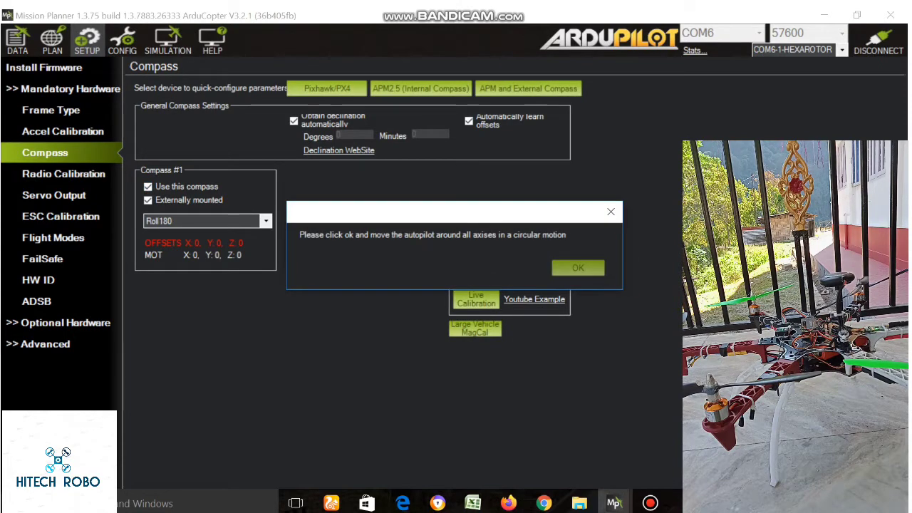
pyautogui.press('Return')
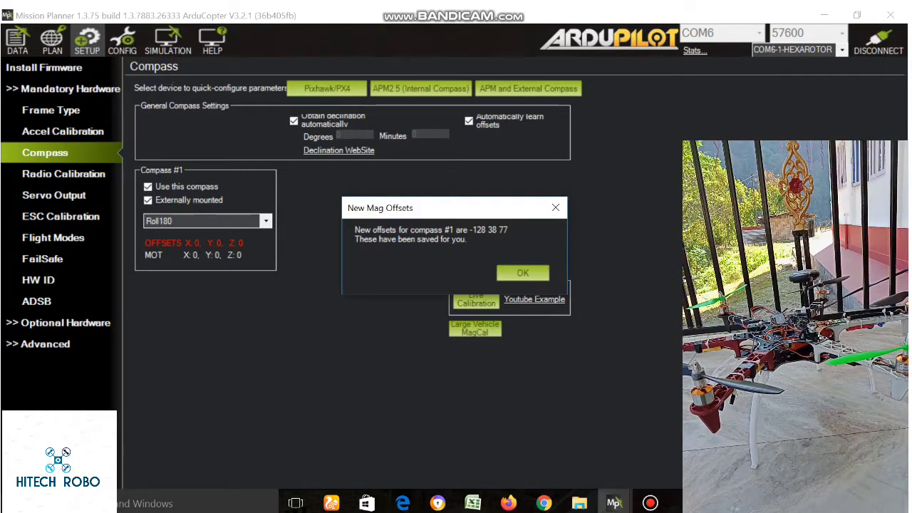
pyautogui.click(522, 273)
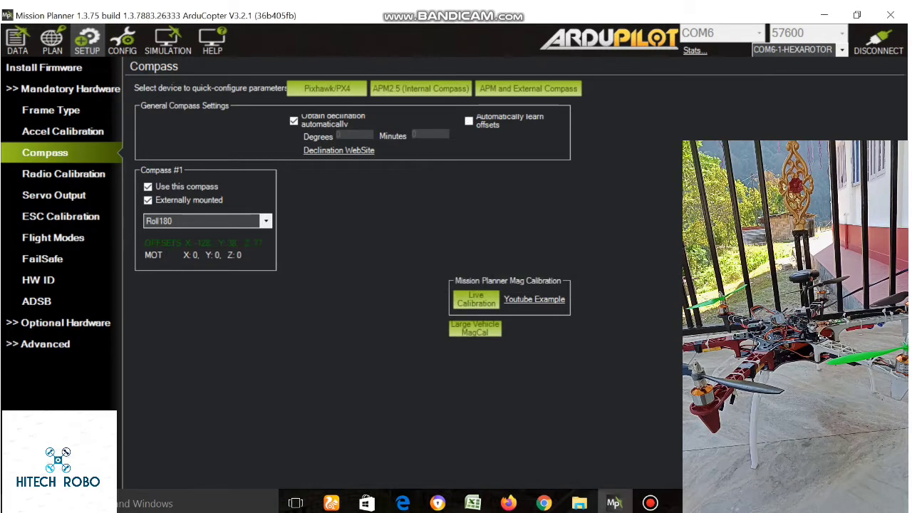
# - Calibrate the radio by moving all sticks and switches to their extremes, and save with the sticks centred and throttle down
pyautogui.click(63, 174)
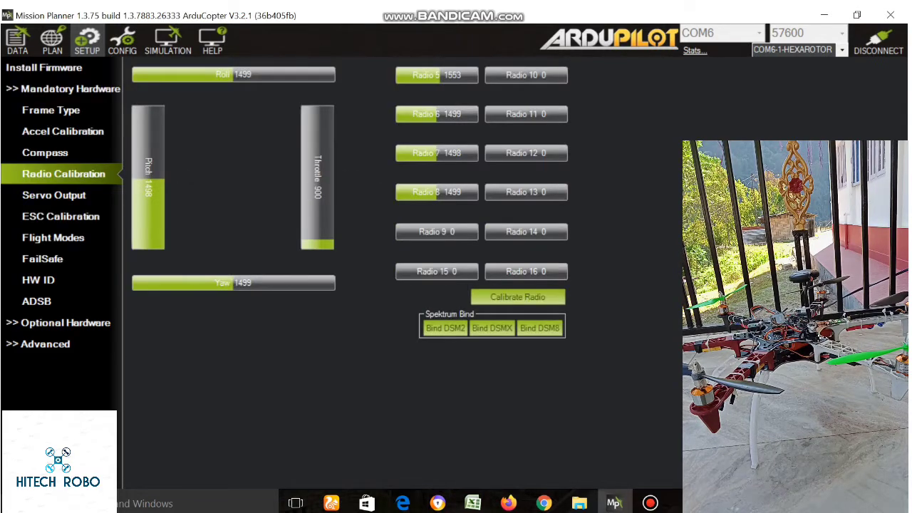
pyautogui.click(517, 297)
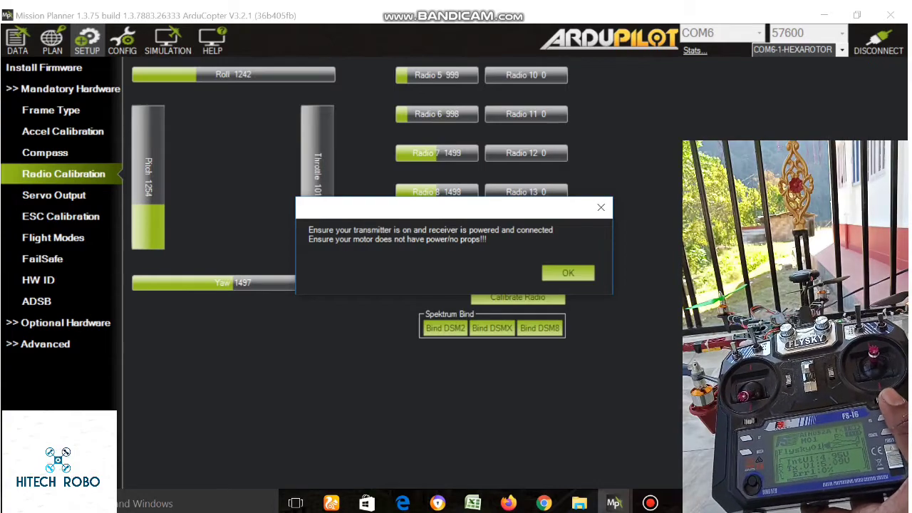
pyautogui.press('Return')
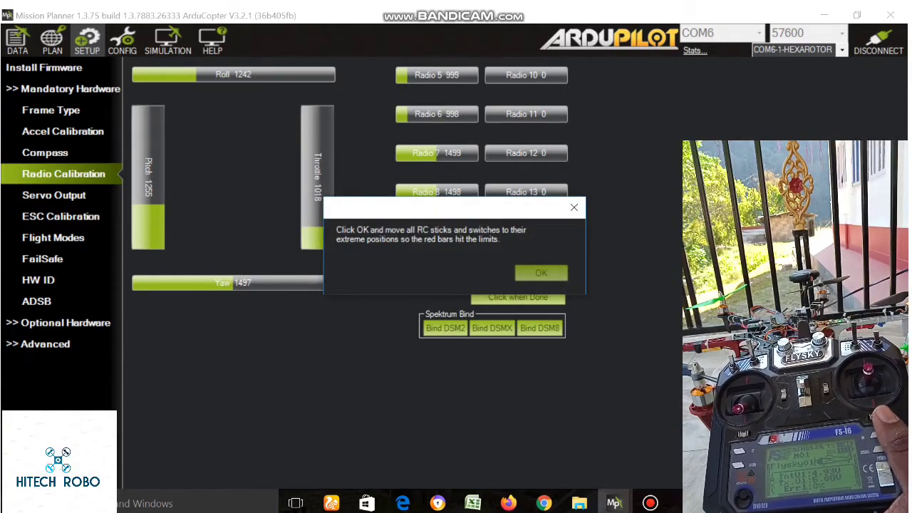
pyautogui.press('Return')
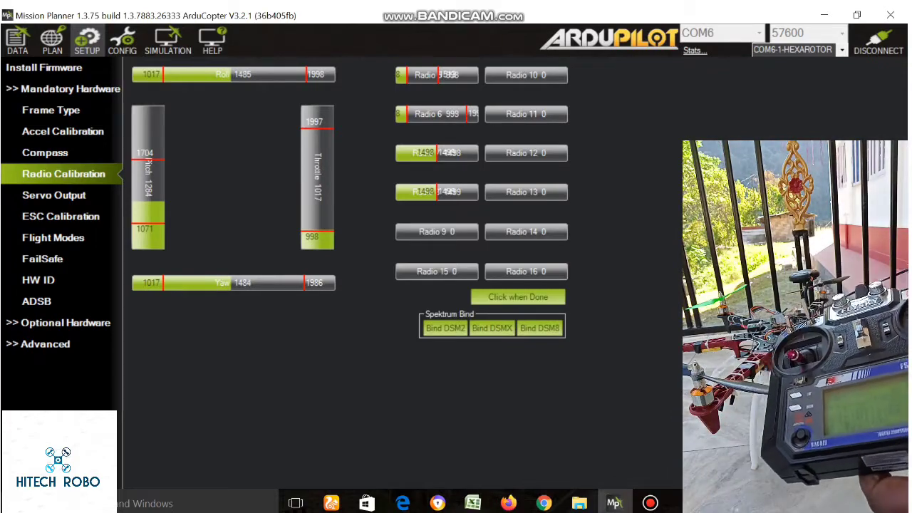
pyautogui.click(517, 297)
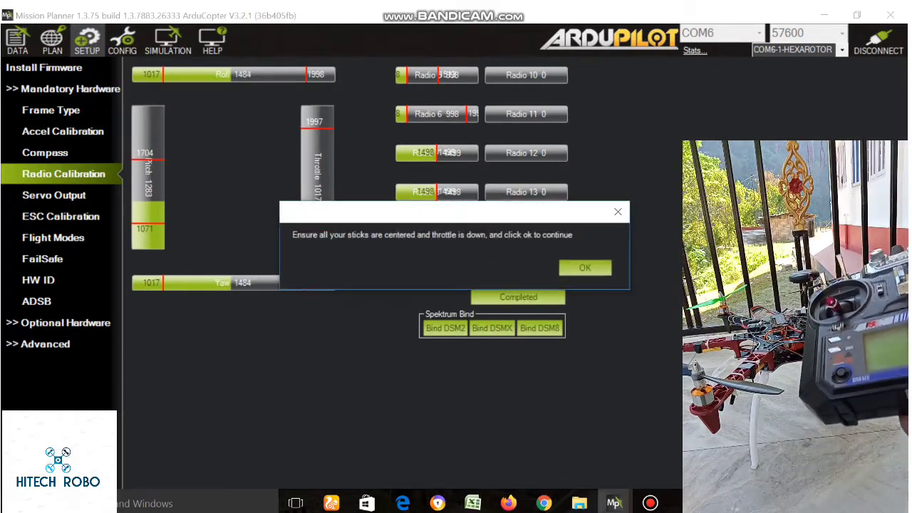
pyautogui.click(584, 268)
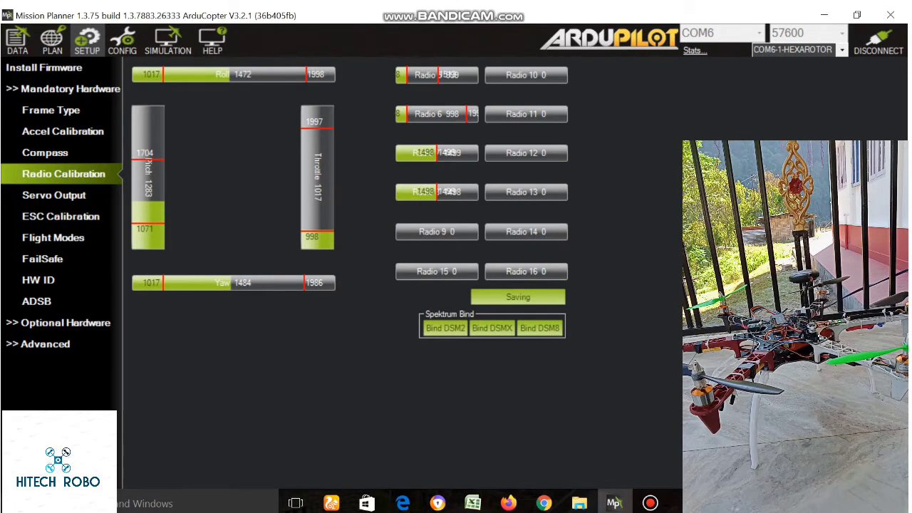
pyautogui.click(549, 328)
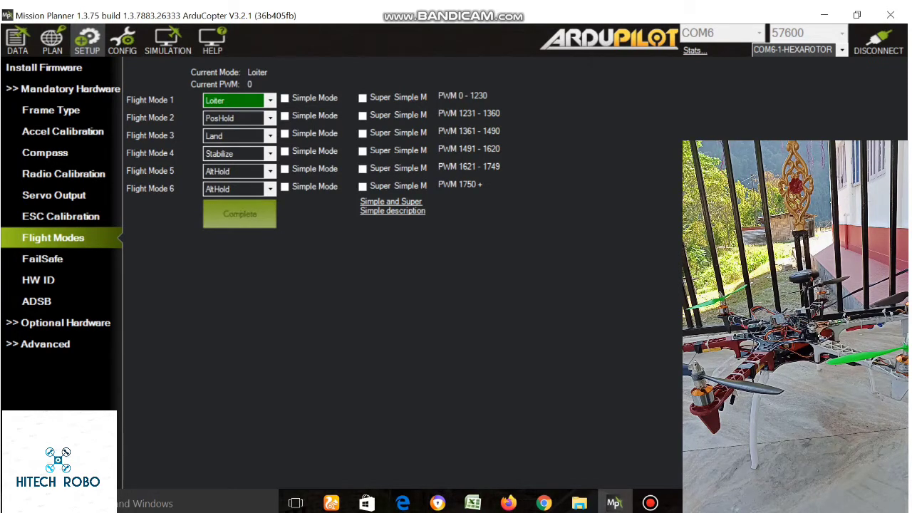
# - Open the failsafe settings, acknowledge the propeller warning and inspect the low-battery action options
pyautogui.click(42, 259)
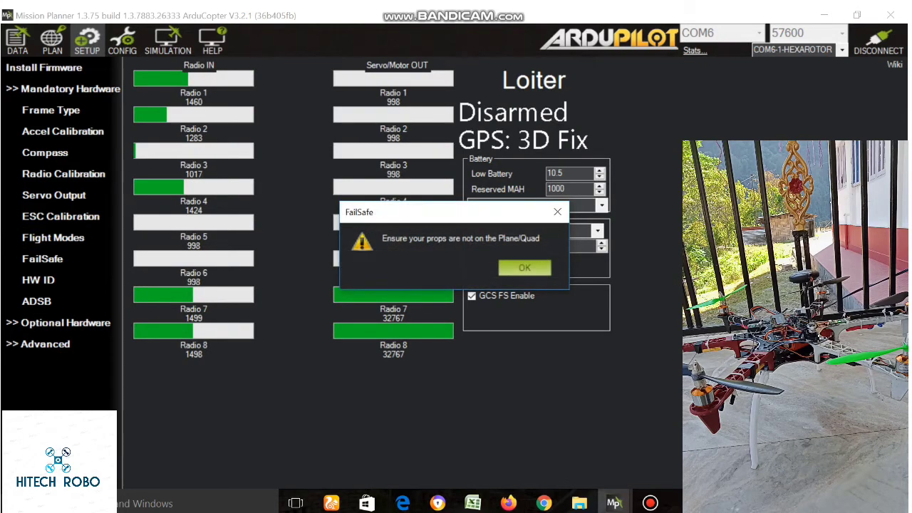
pyautogui.press('Return')
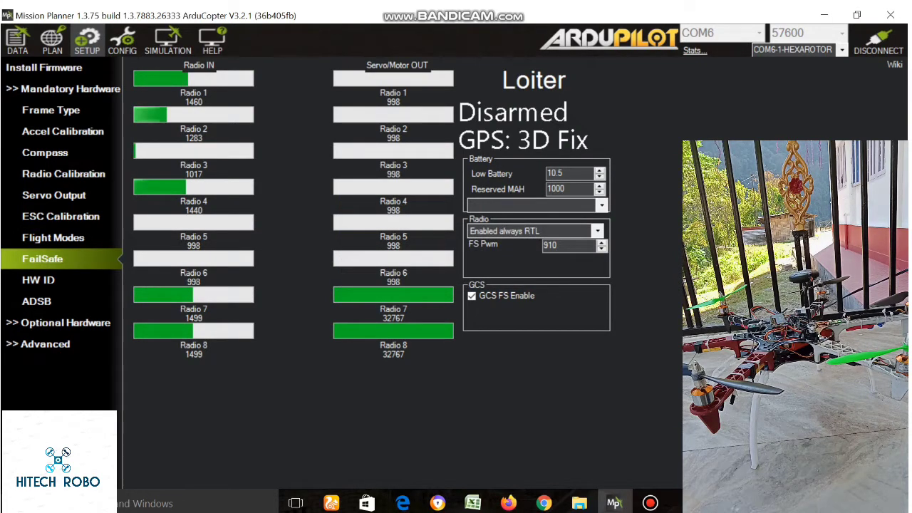
pyautogui.click(530, 205)
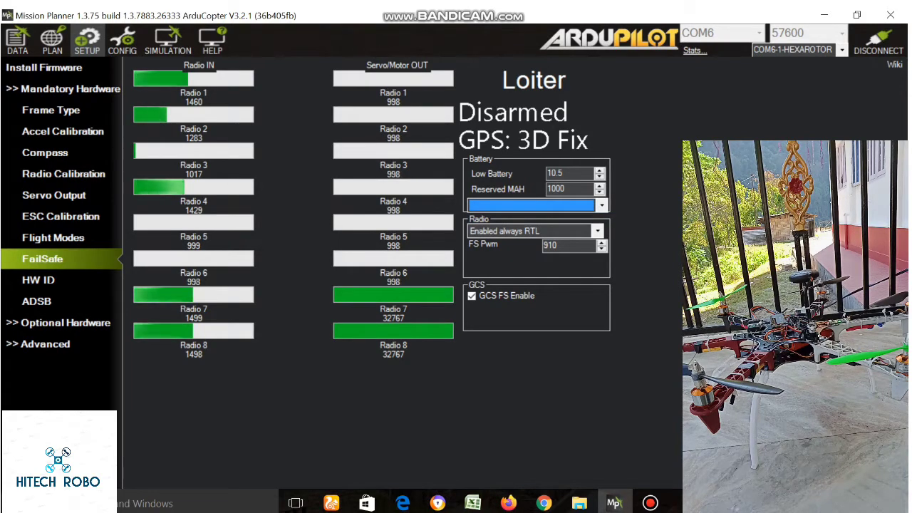
# - Review the vehicle's message log in the flight data view for pre-arm messages
pyautogui.click(17, 43)
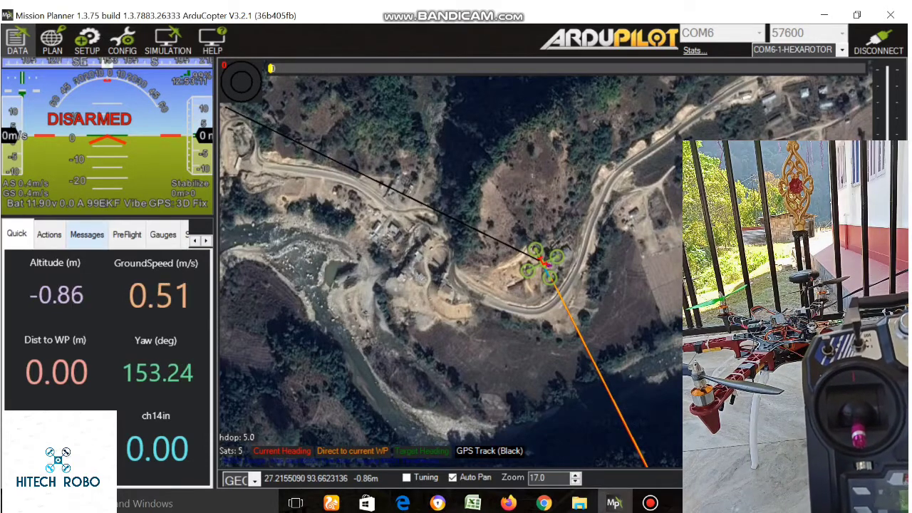
pyautogui.click(87, 234)
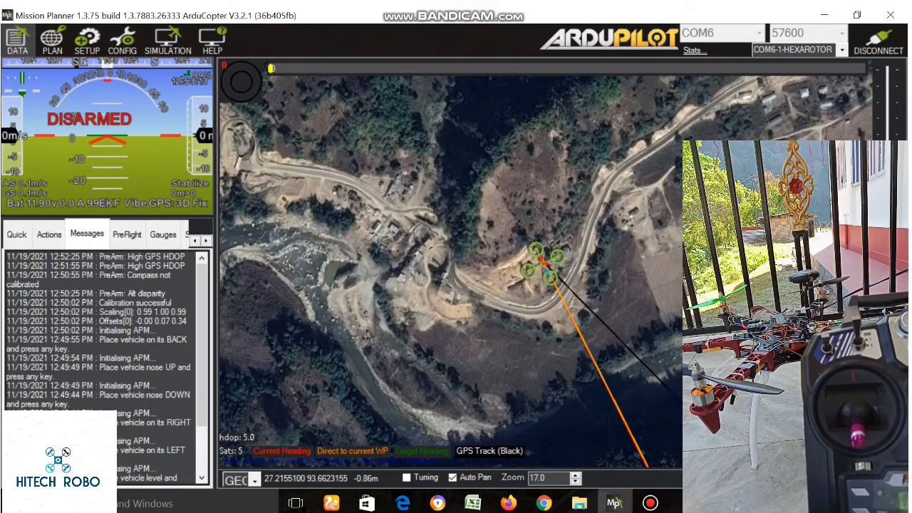
# - Examine the full parameter list, acknowledging the raw parameter warning, and return to the flight data view
pyautogui.click(122, 41)
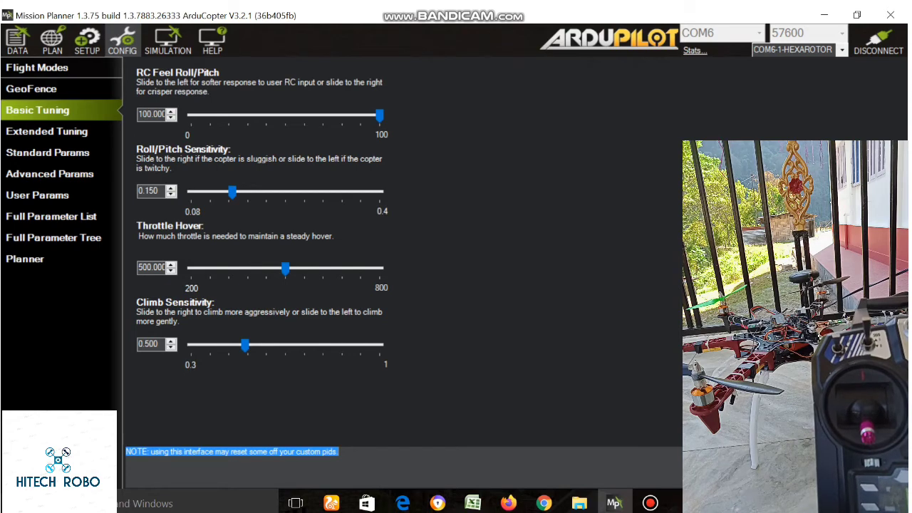
pyautogui.click(37, 67)
pyautogui.click(31, 88)
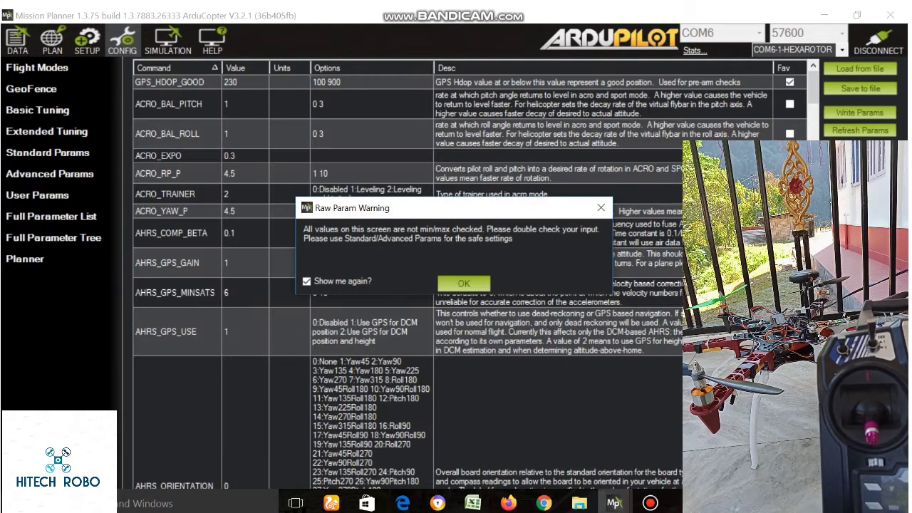
pyautogui.press('Return')
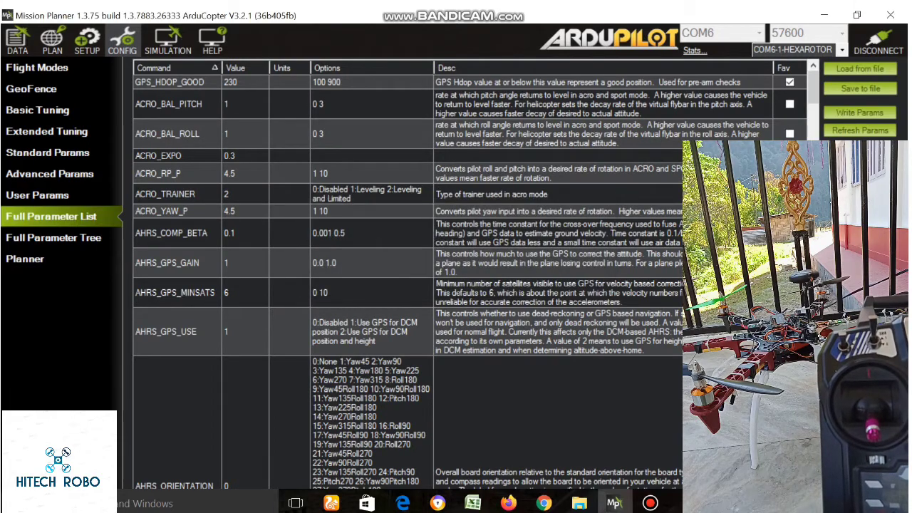
pyautogui.click(17, 41)
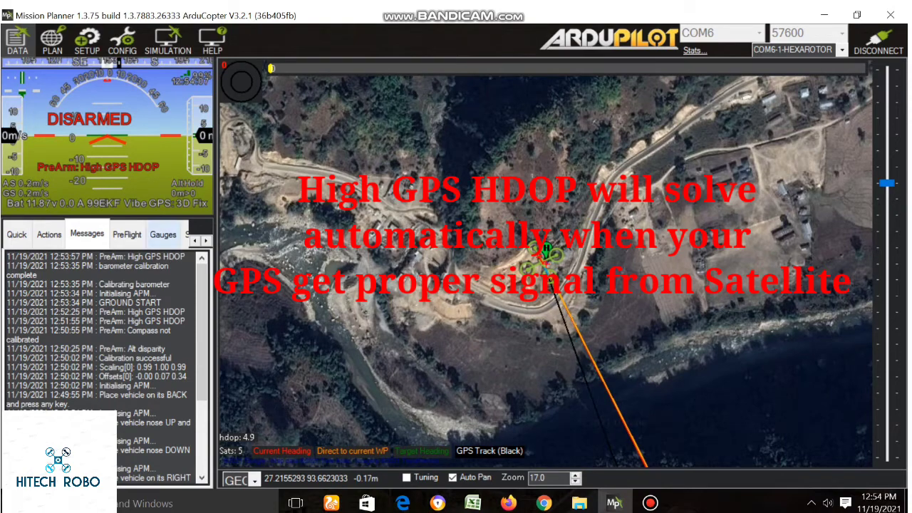
# - Set Flight Mode 6 to RTL in the flight modes configuration and save the modes
pyautogui.click(123, 41)
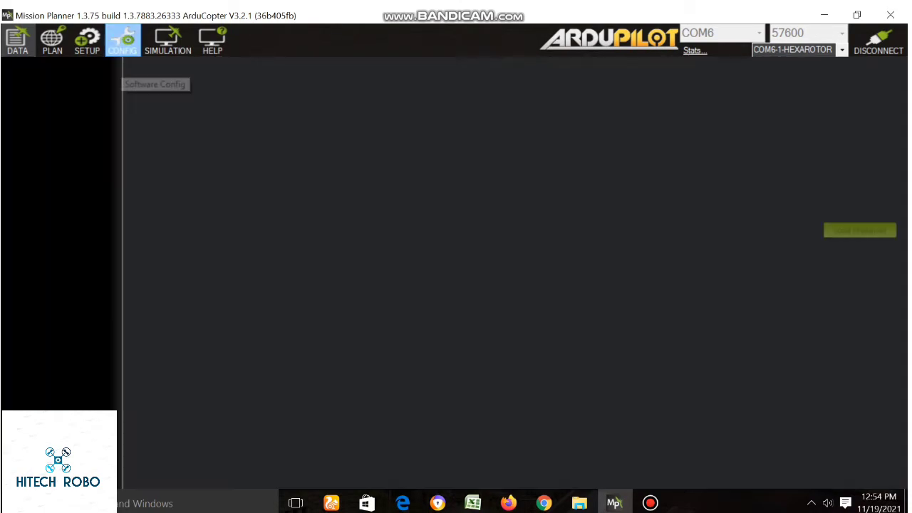
pyautogui.click(464, 283)
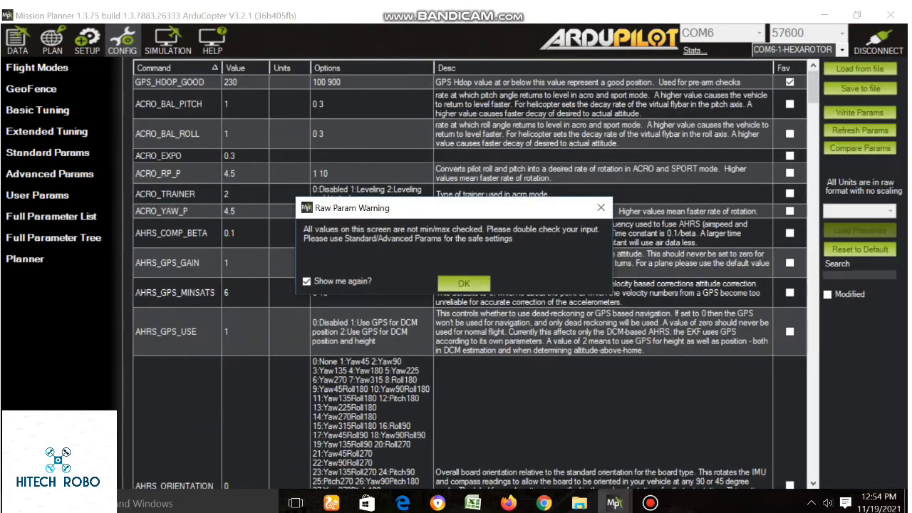
pyautogui.click(463, 282)
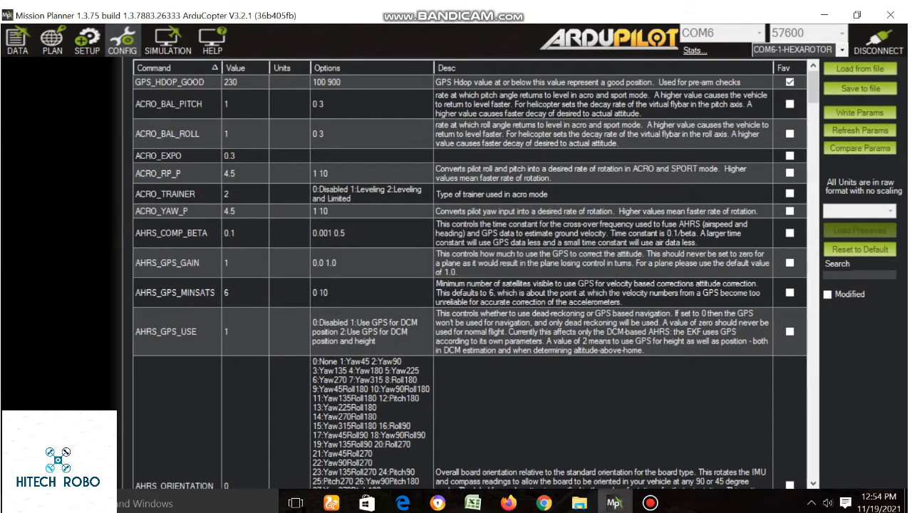
pyautogui.click(37, 67)
pyautogui.click(270, 189)
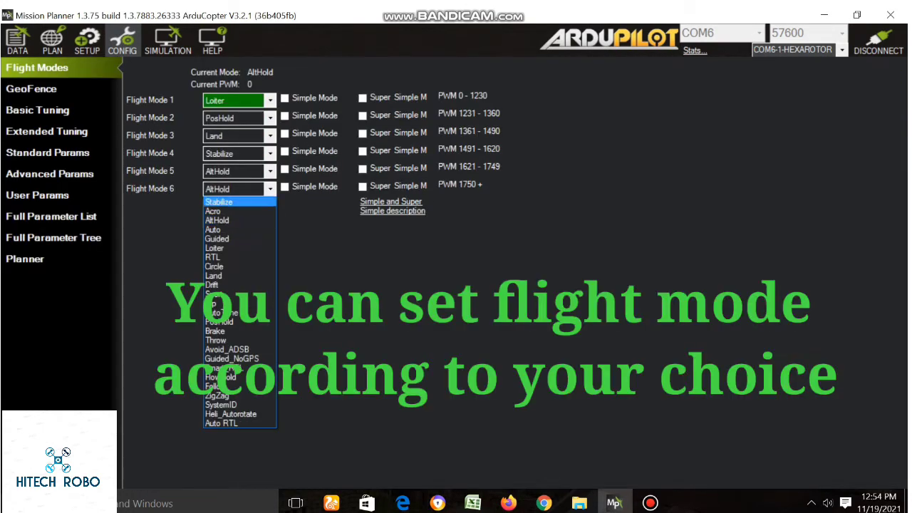
pyautogui.click(235, 266)
pyautogui.click(270, 189)
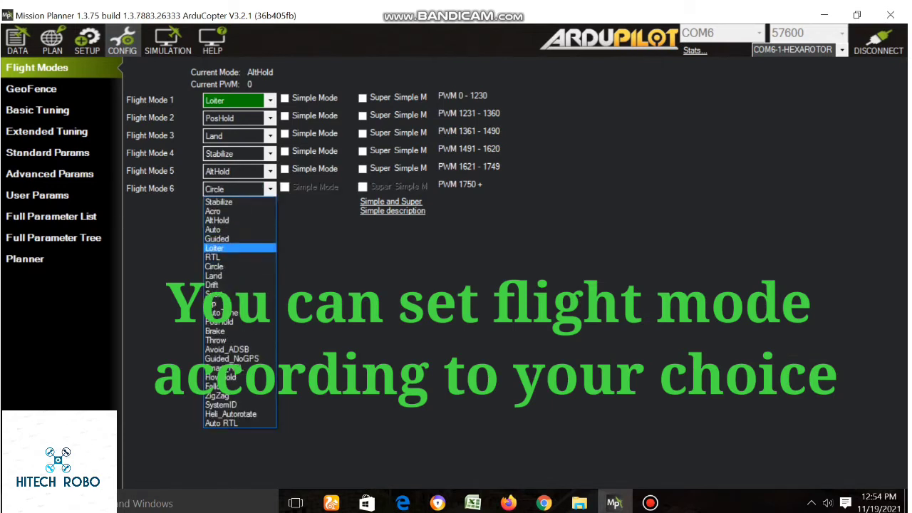
pyautogui.click(235, 246)
pyautogui.click(239, 213)
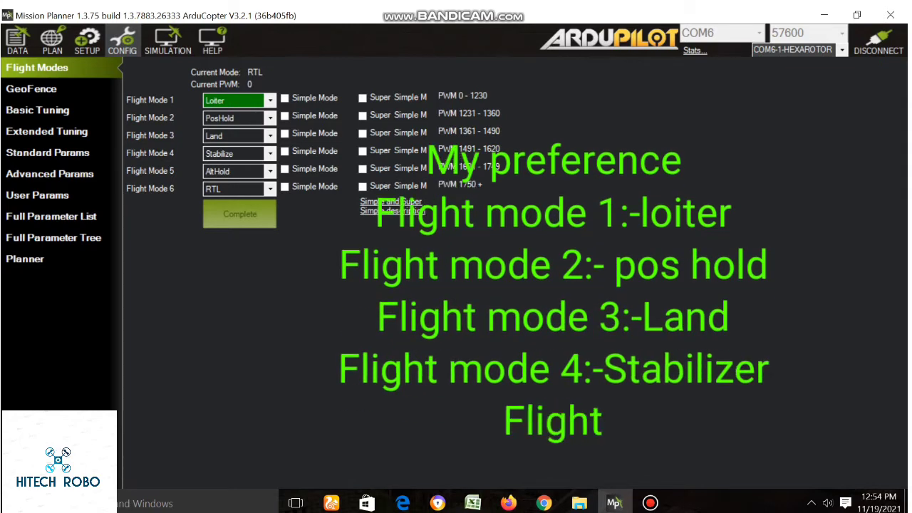
# - Set Flight Mode 6 to Land, save the modes and return to the flight data view
pyautogui.click(270, 188)
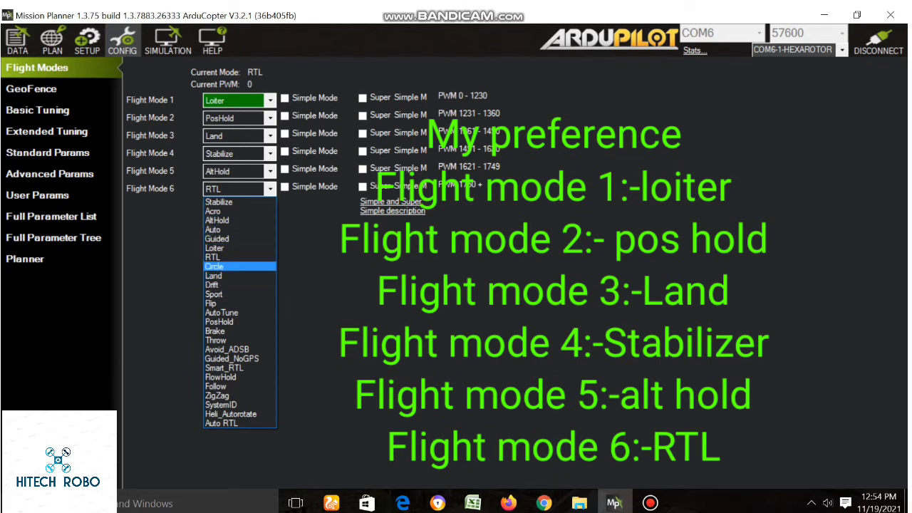
pyautogui.click(213, 275)
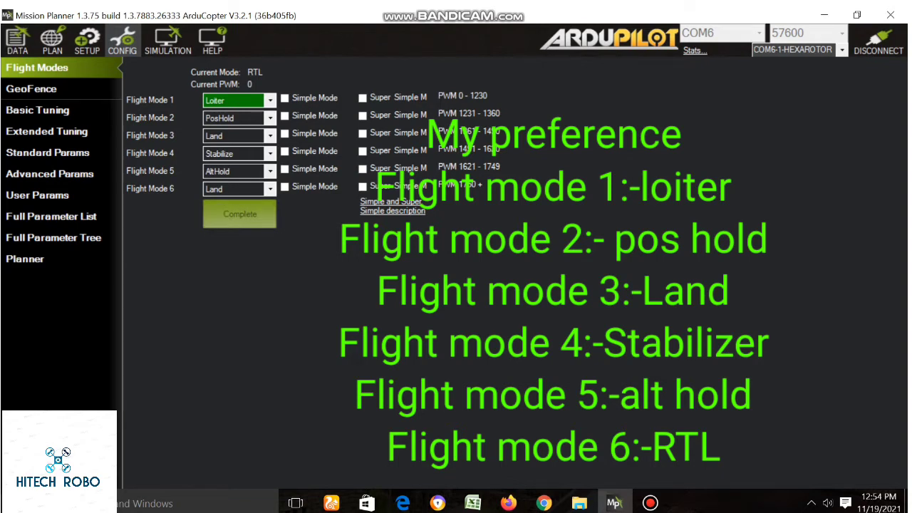
pyautogui.click(18, 39)
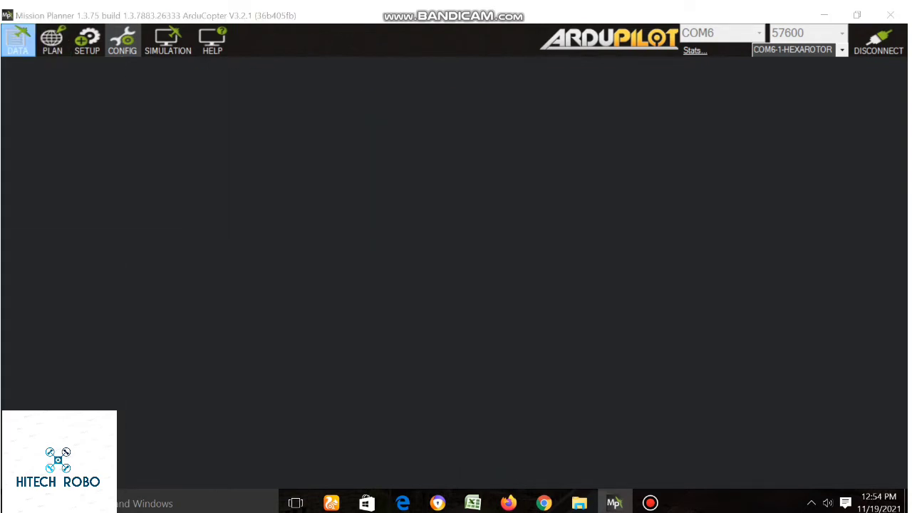